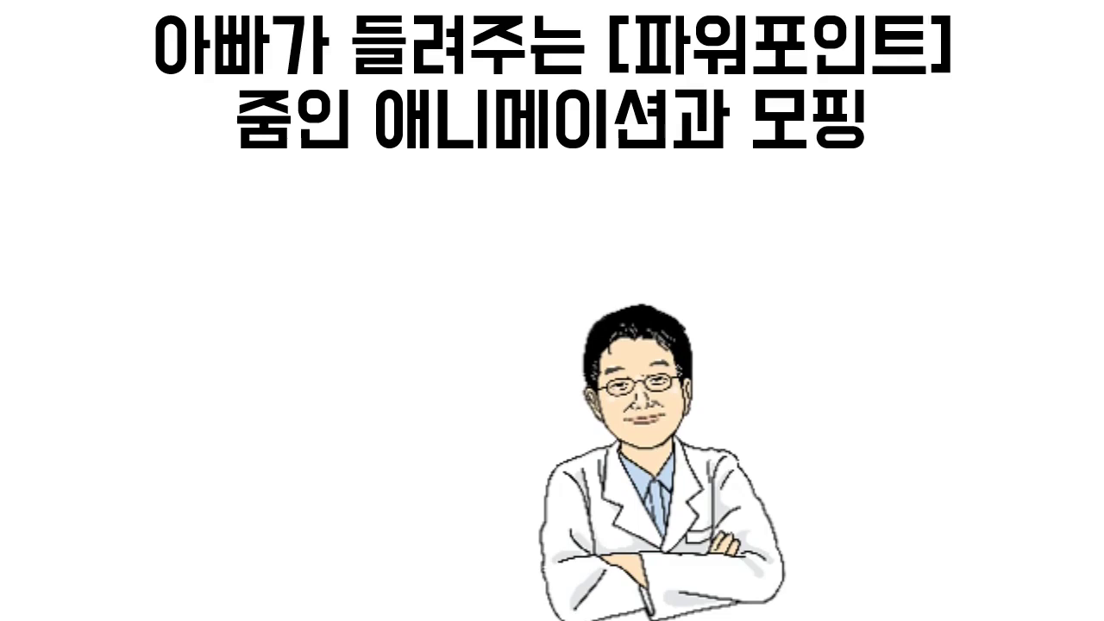
- Leave the slide show and give the large doctor picture an Appear (나타내기) animation starting After Previous (이전 효과 다음에)
key("Escape")
left_click(521, 391)
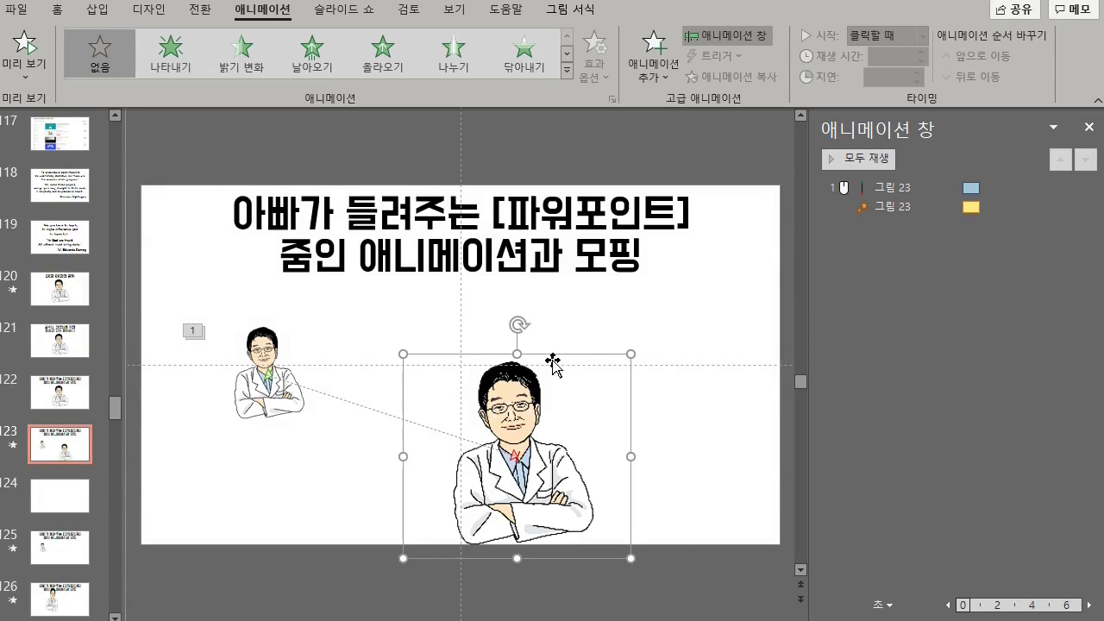
left_click(174, 60)
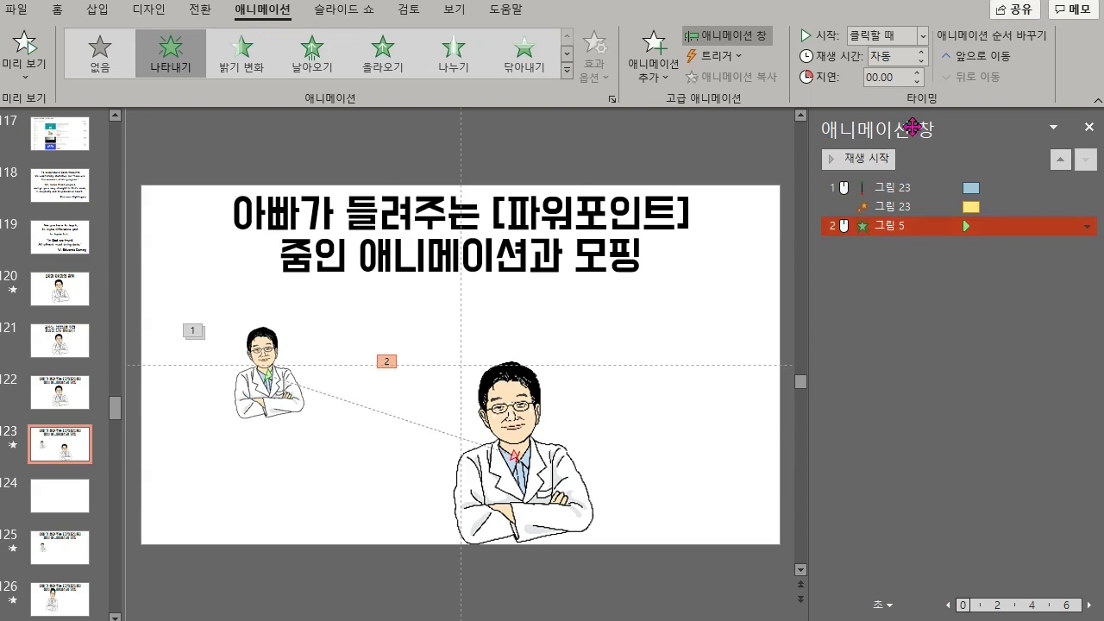
left_click(921, 37)
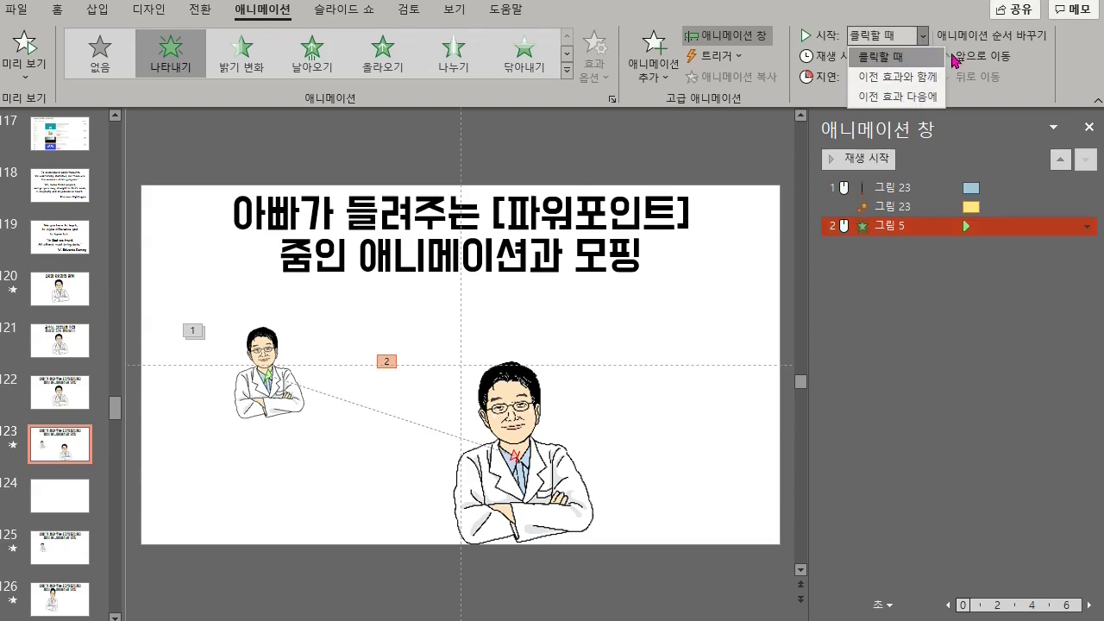
left_click(931, 96)
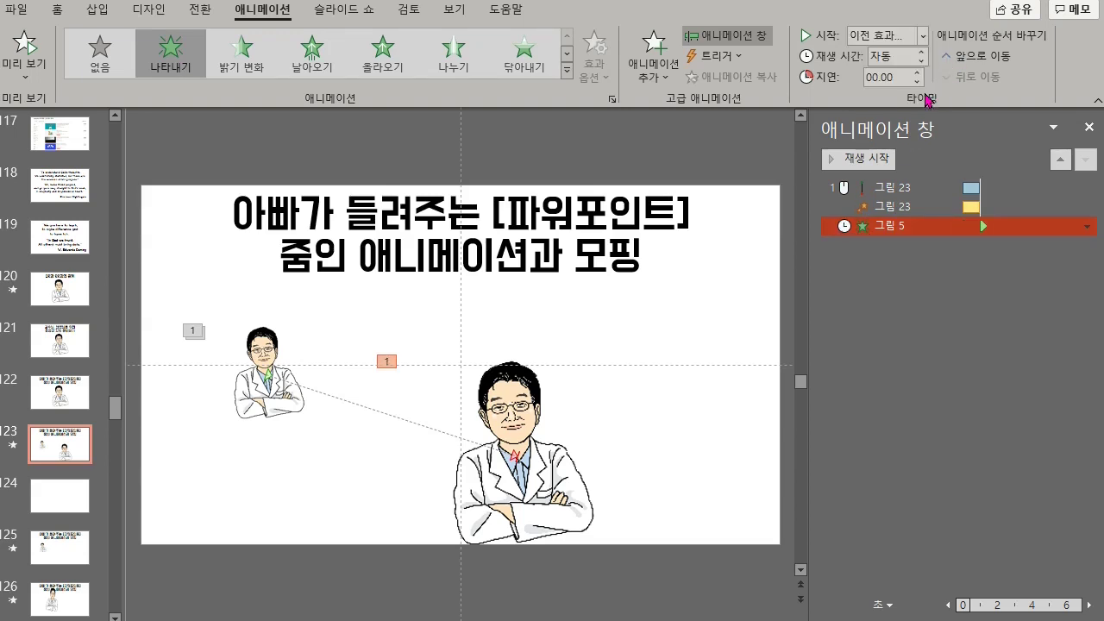
- Play the slide show from slide 123 to check the animation sequence, and return to editing
left_click(682, 309)
key("shift+F5")
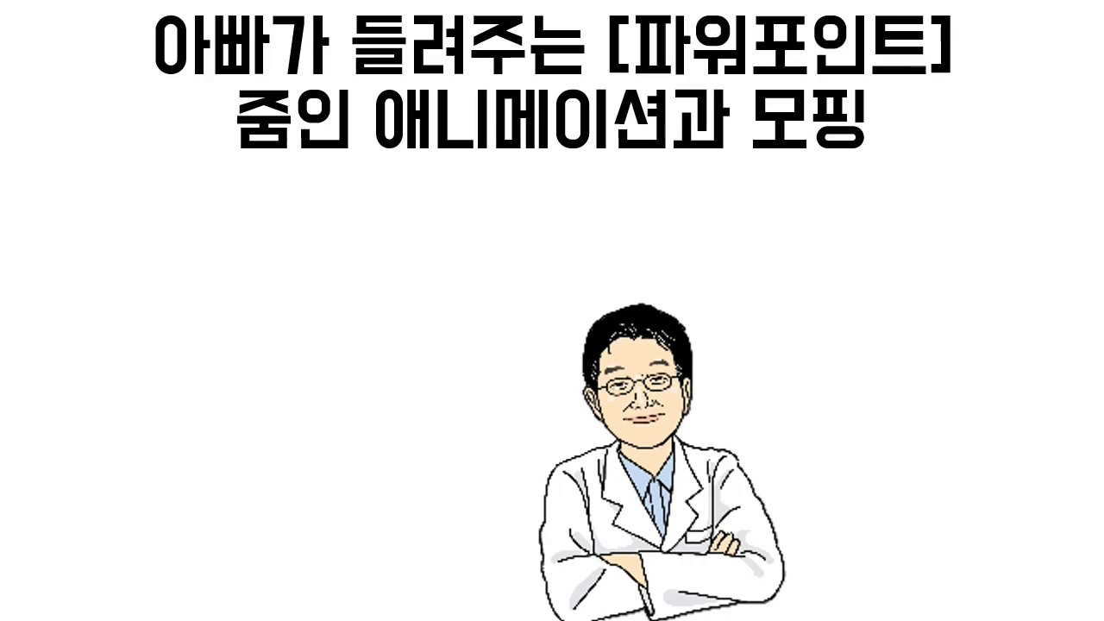
key("Escape")
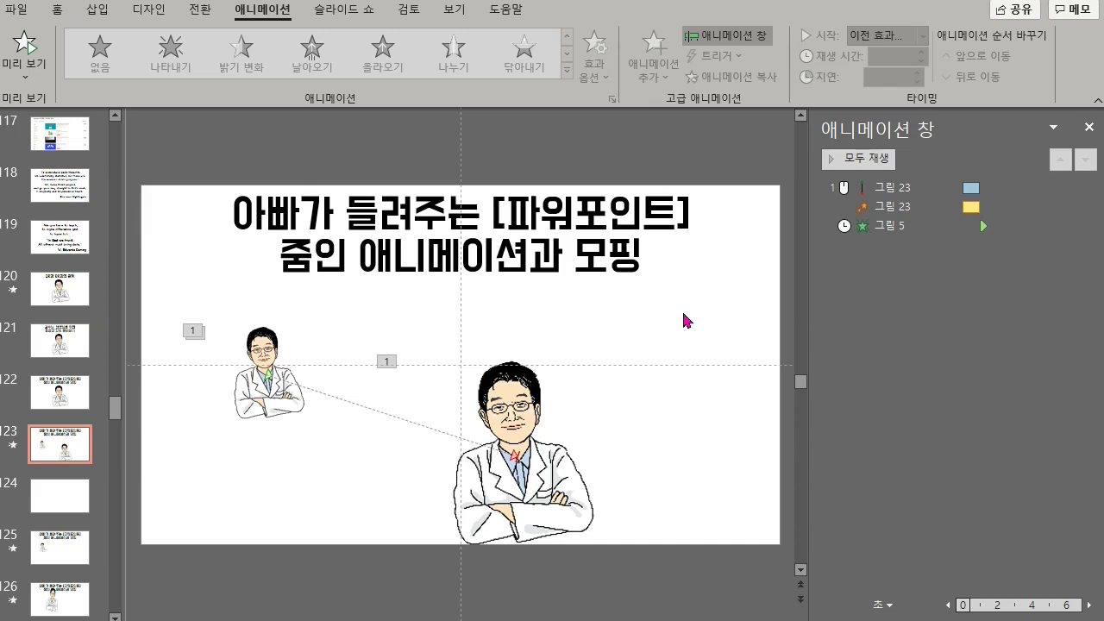
- Apply the Morph (모핑) transition to the slide with only the small doctor picture and duplicate that slide twice
left_click(54, 546)
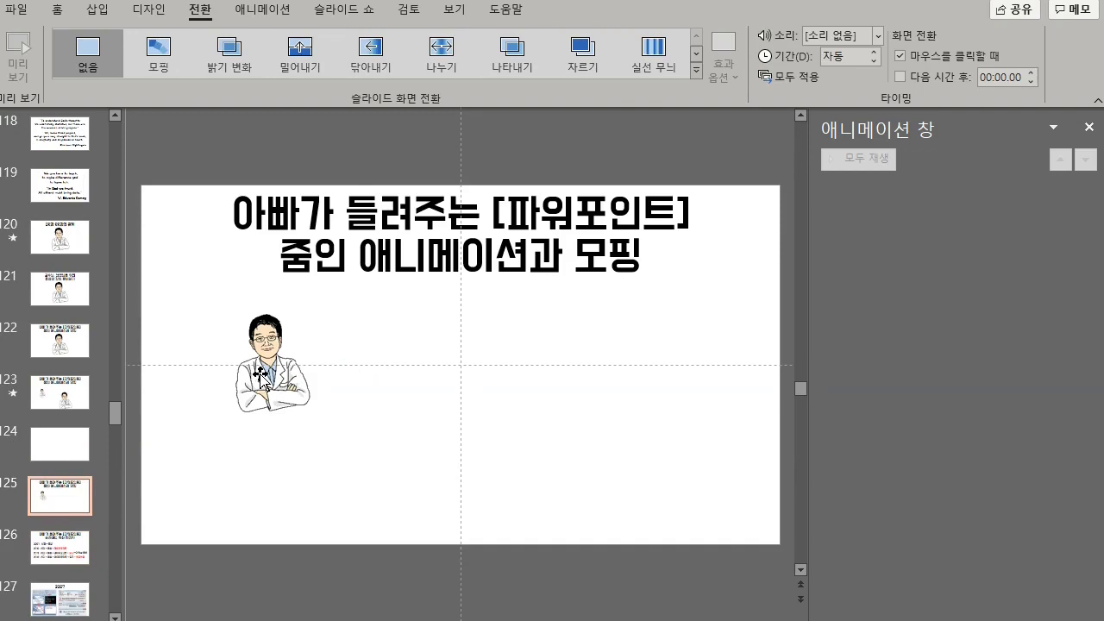
left_click(159, 60)
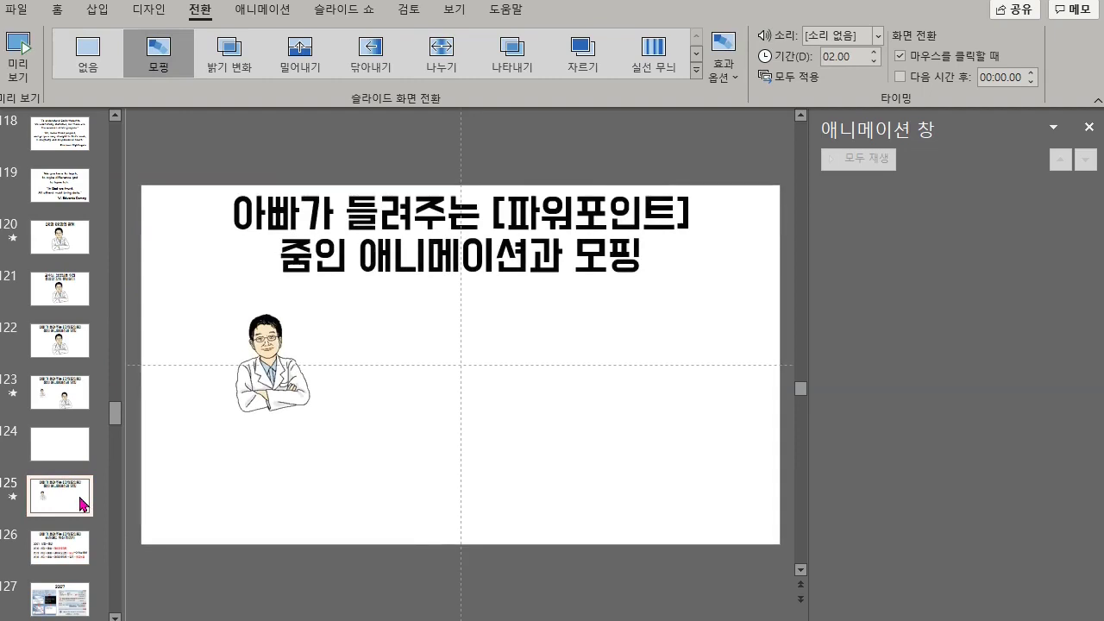
key("ctrl+d")
key("ctrl+d")
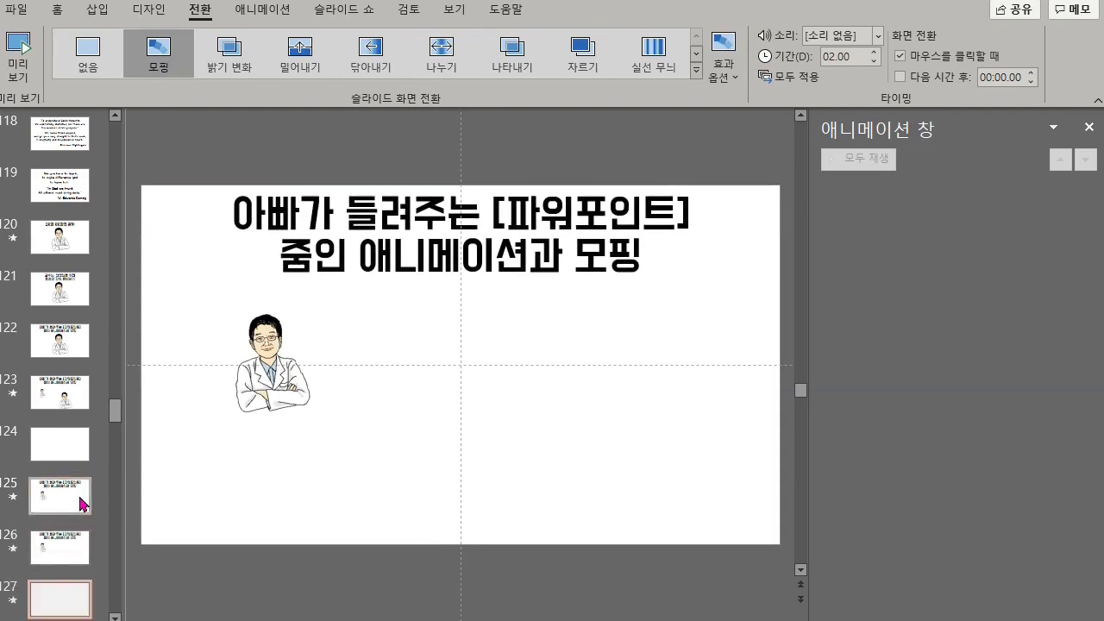
left_click(81, 512)
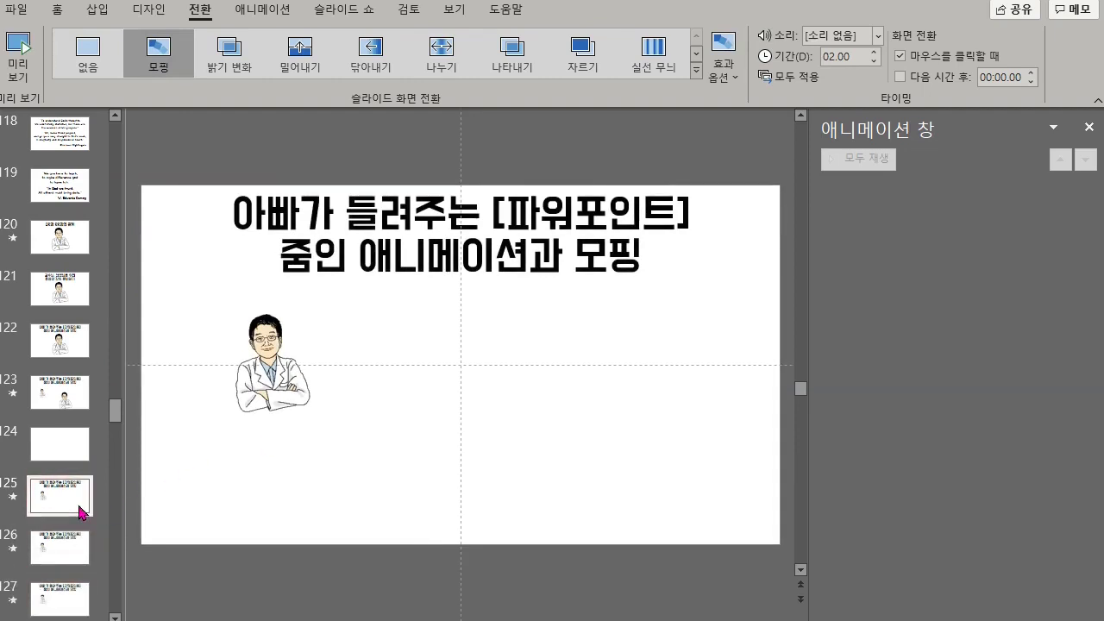
- On slide 126, move the doctor picture to the lower middle and enlarge it to about 7.7 cm high by 8.6 cm wide
left_click(83, 547)
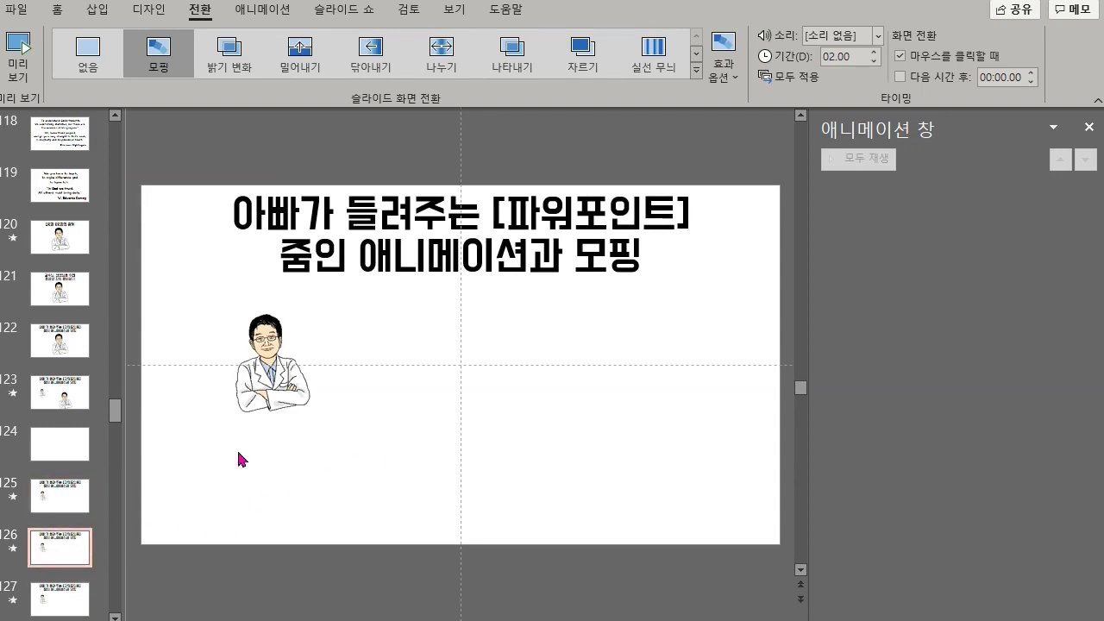
left_click(275, 375)
left_click_drag(274, 375, 491, 464)
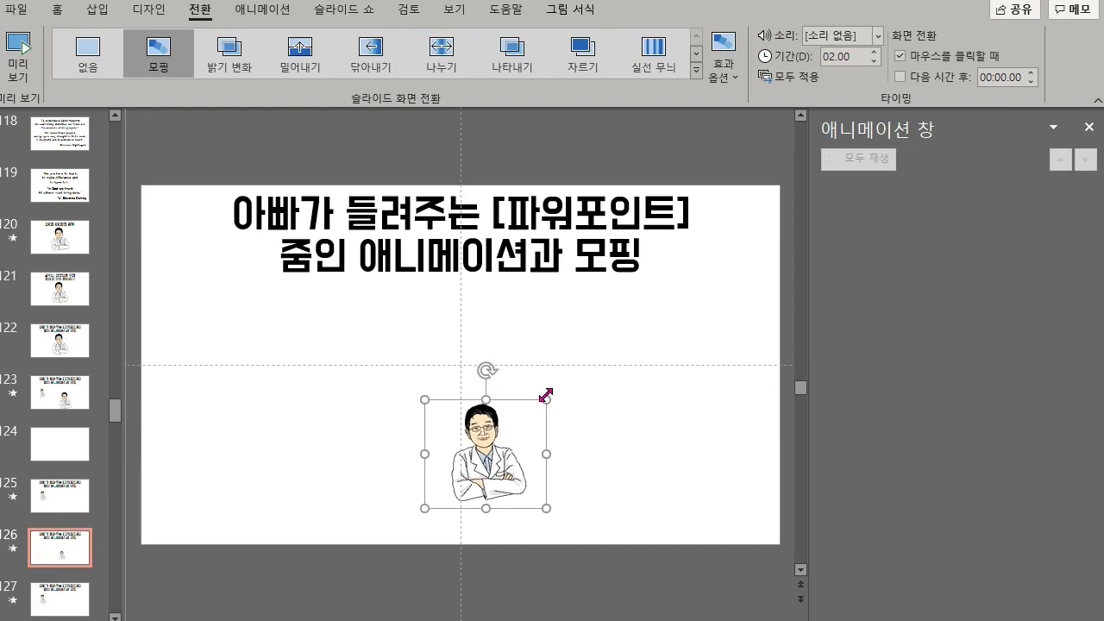
left_click_drag(546, 396, 628, 316)
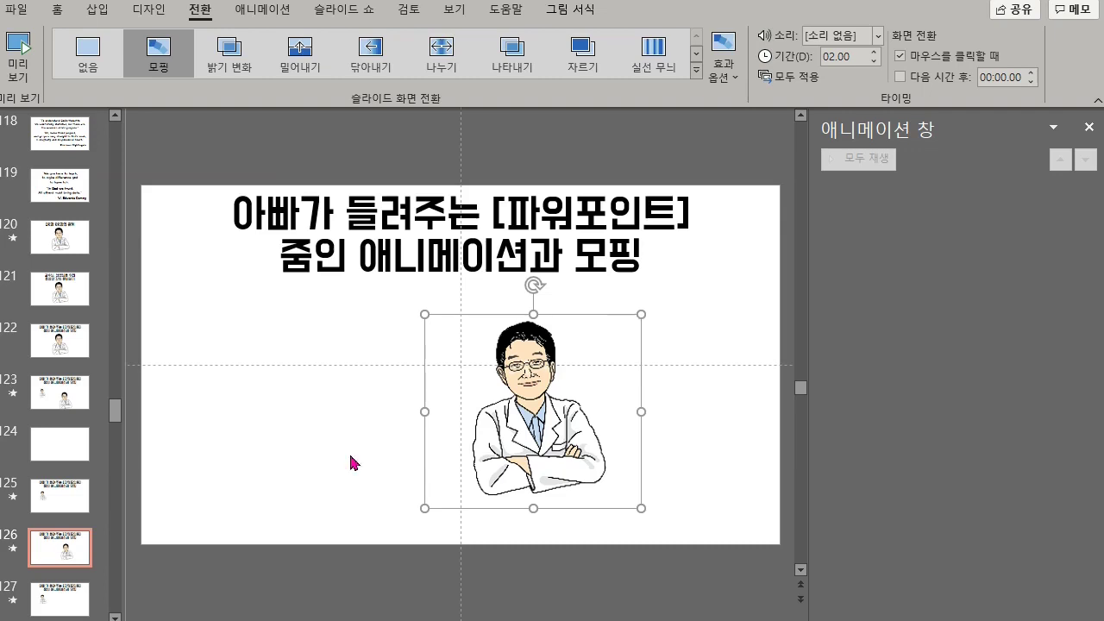
- Play the slide show from slide 125 to preview the picture moving and growing on slide 126
left_click(69, 493)
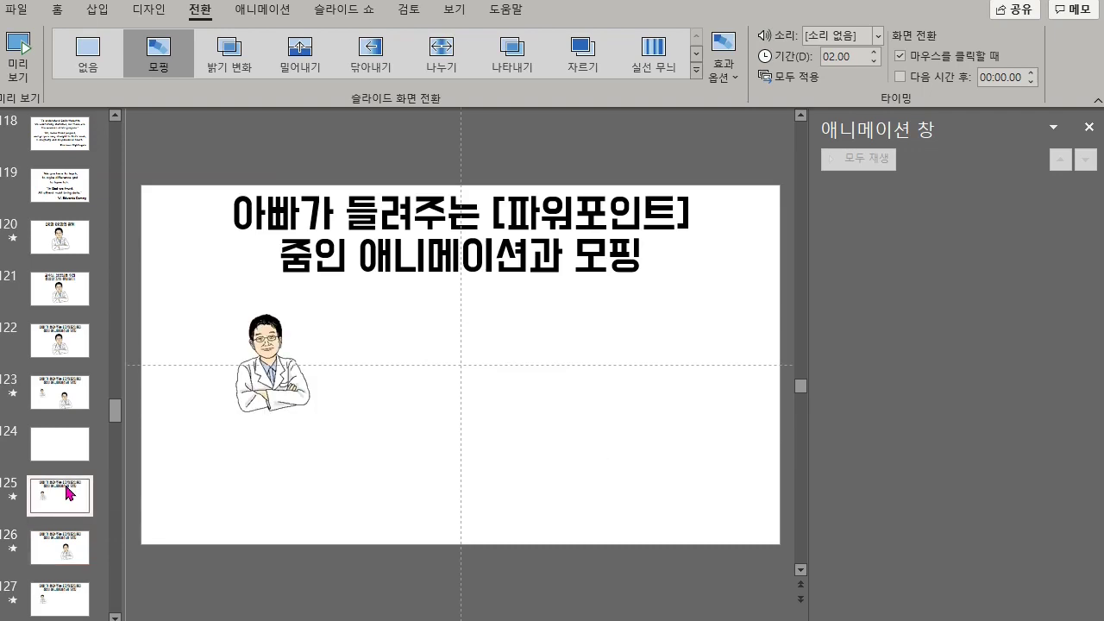
key("shift+F5")
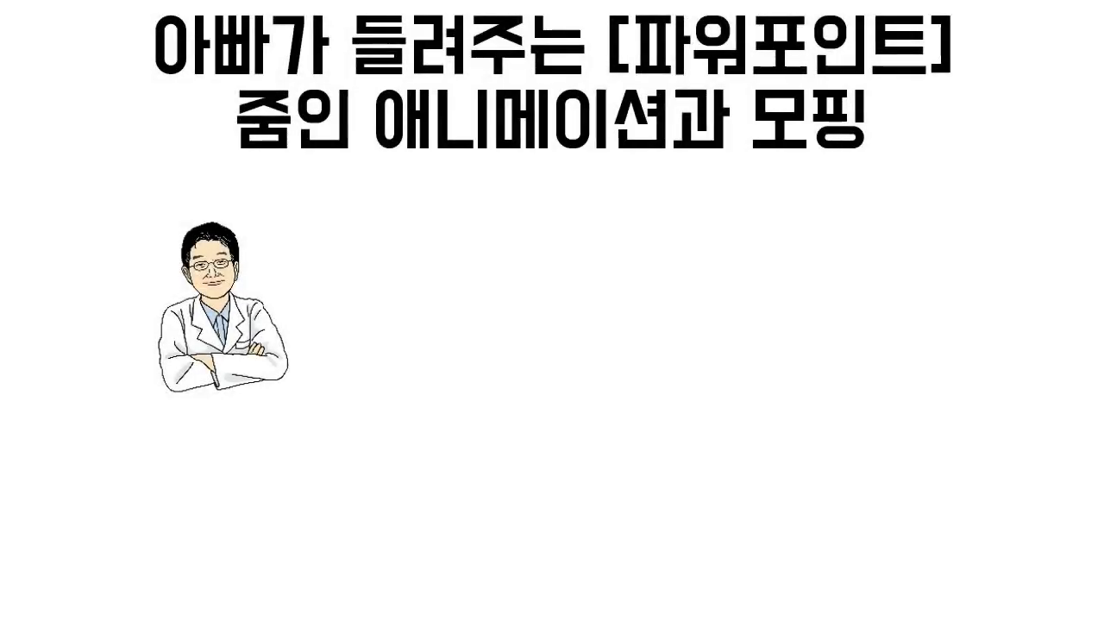
key("Right")
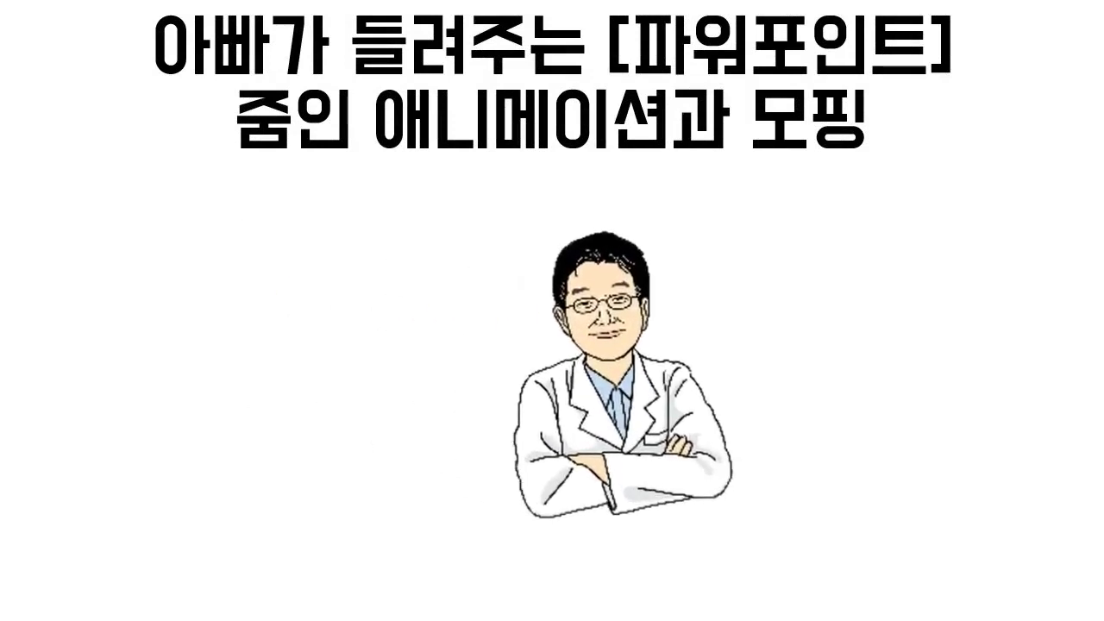
key("Escape")
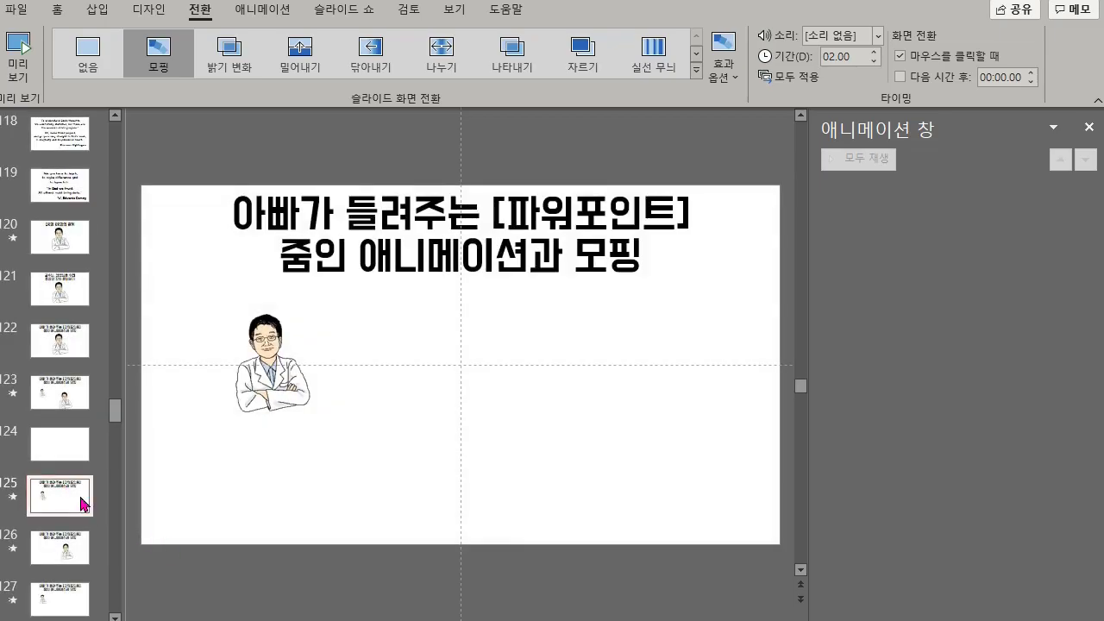
- Stretch the doctor picture on slide 126 upward until its head overlaps the title
left_click(84, 553)
left_click(75, 507)
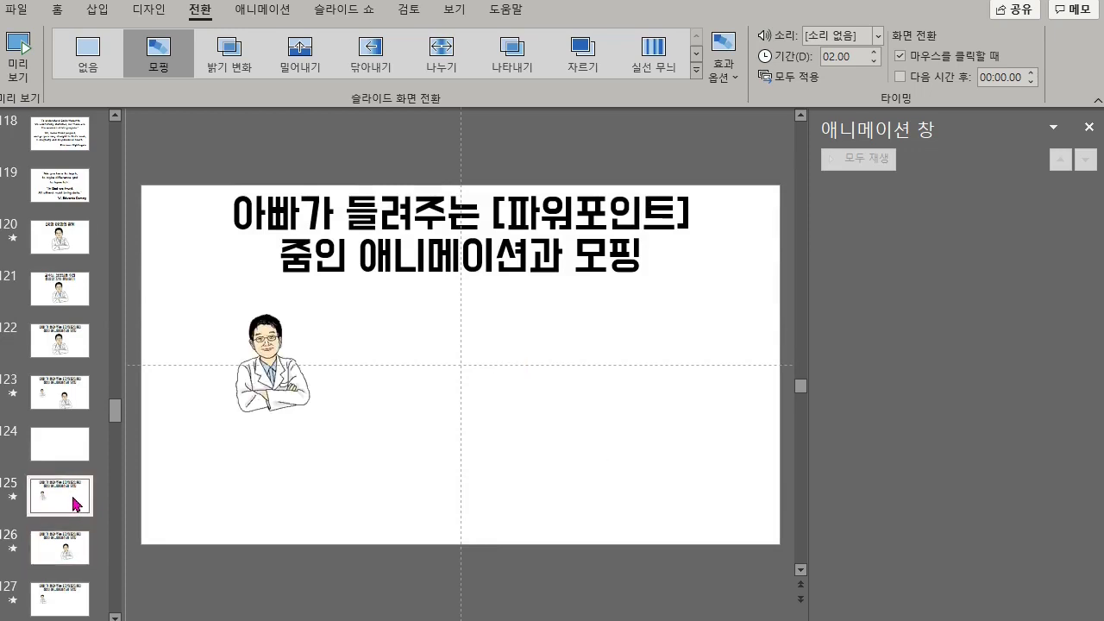
left_click(76, 542)
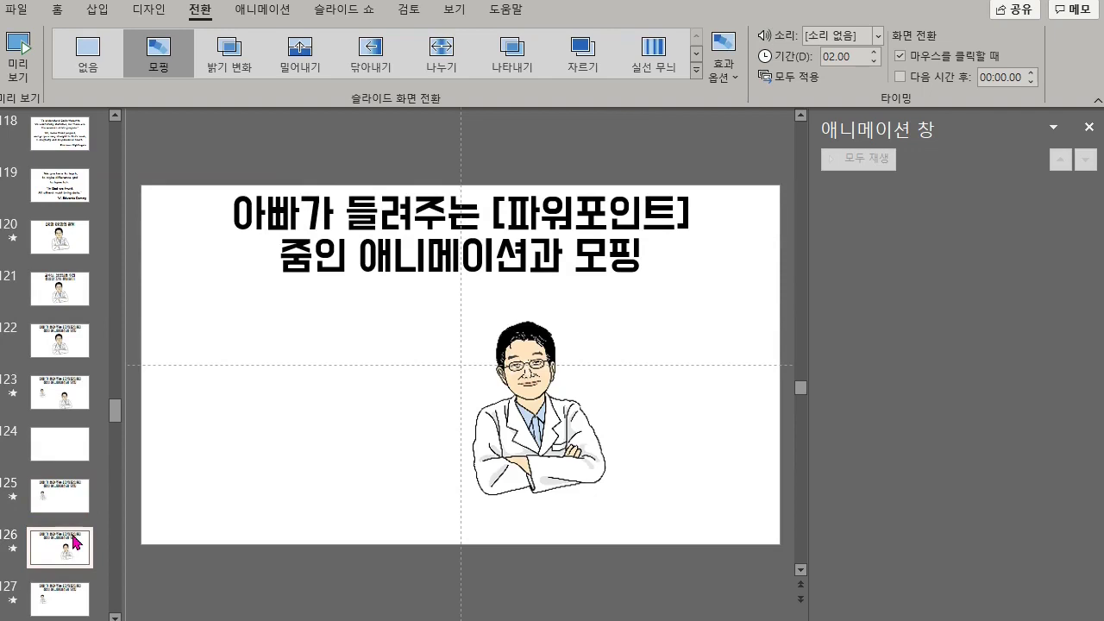
left_click(541, 399)
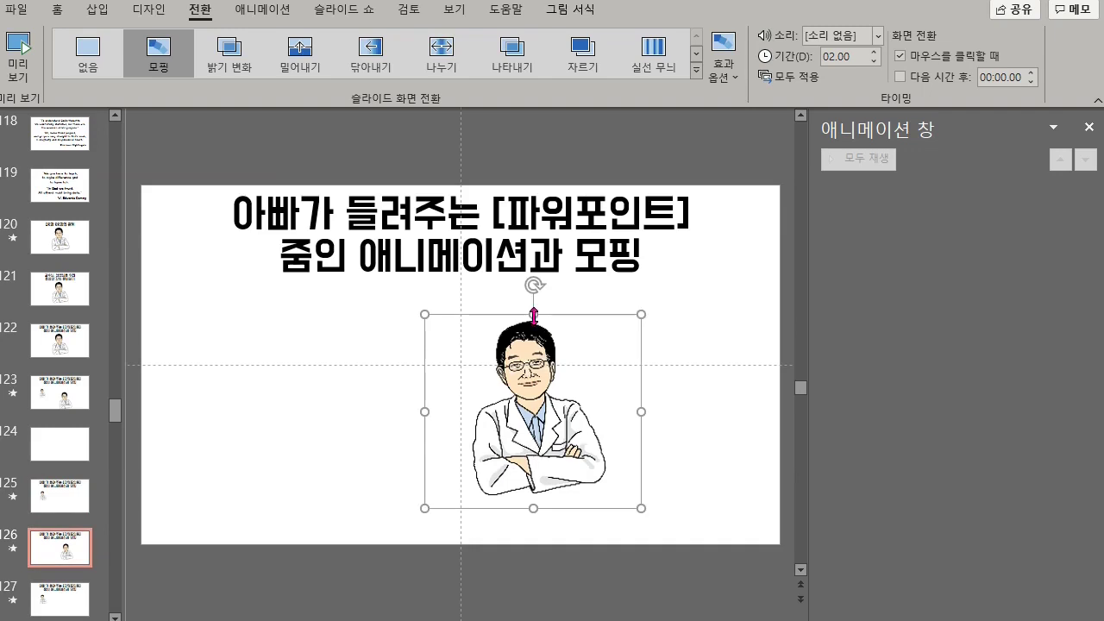
left_click_drag(534, 314, 533, 214)
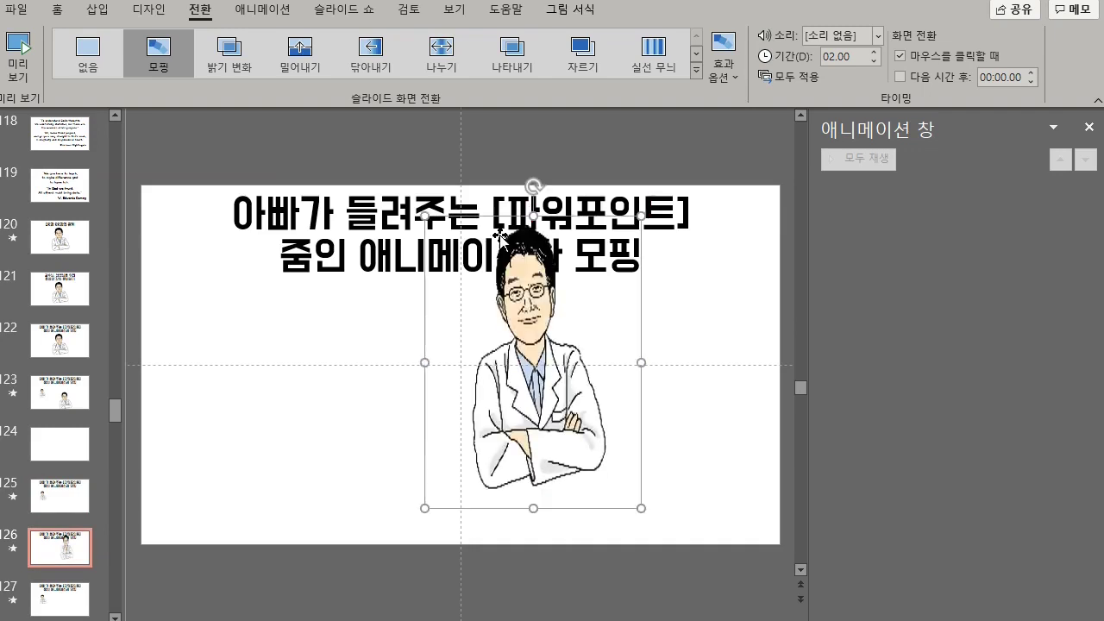
- Play the slide show from slide 125 to preview the morph into the stretched picture
left_click(62, 501)
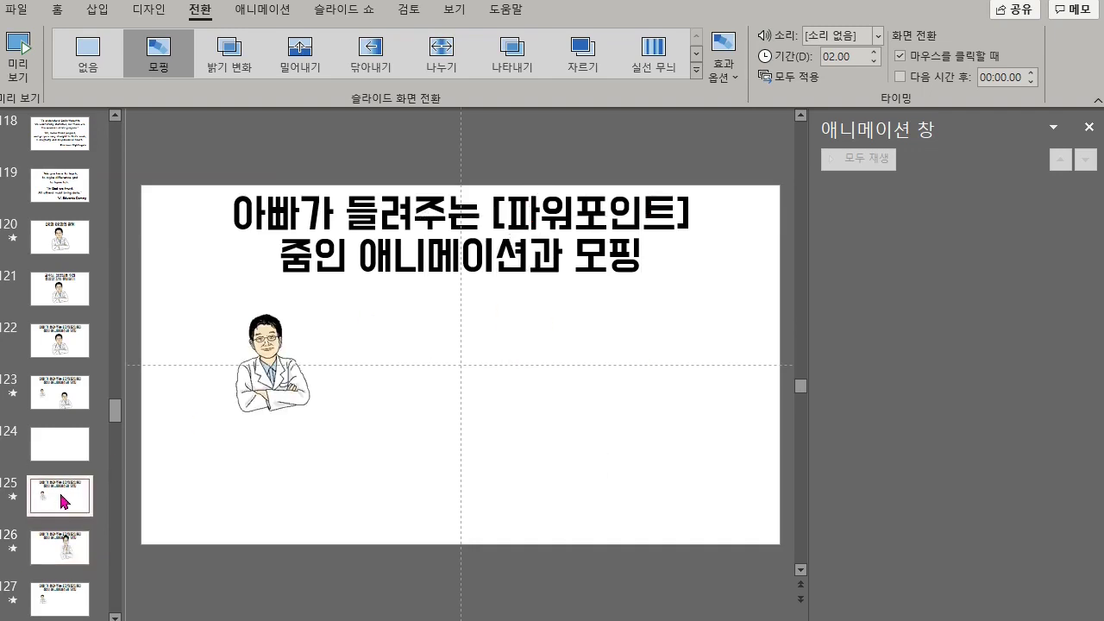
key("shift+F5")
key("space")
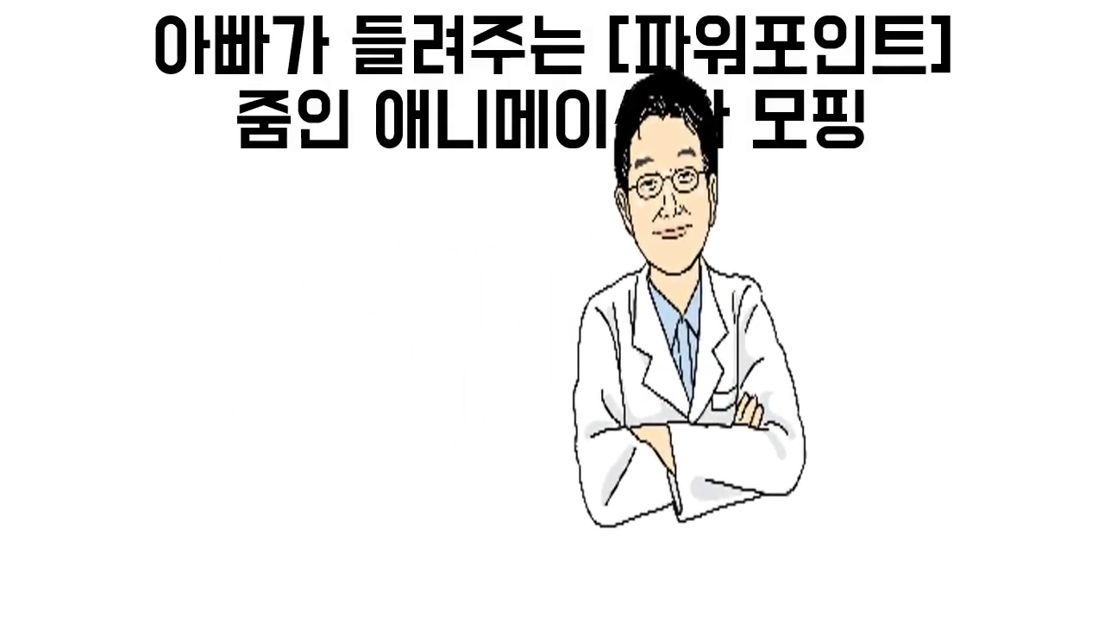
key("Escape")
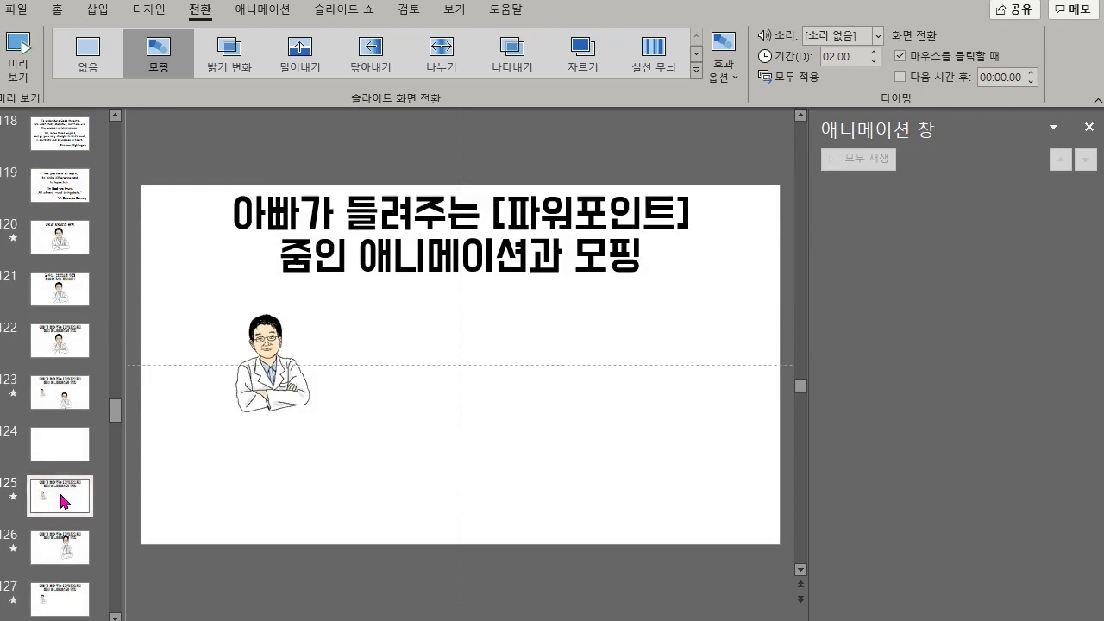
- Rotate the stretched doctor picture on slide 126 clockwise so that it leans to the right
left_click(71, 556)
left_click(517, 381)
left_click_drag(533, 177, 649, 216)
- Play the slide show from slide 125 to preview the morph into the tilted picture
left_click(69, 493)
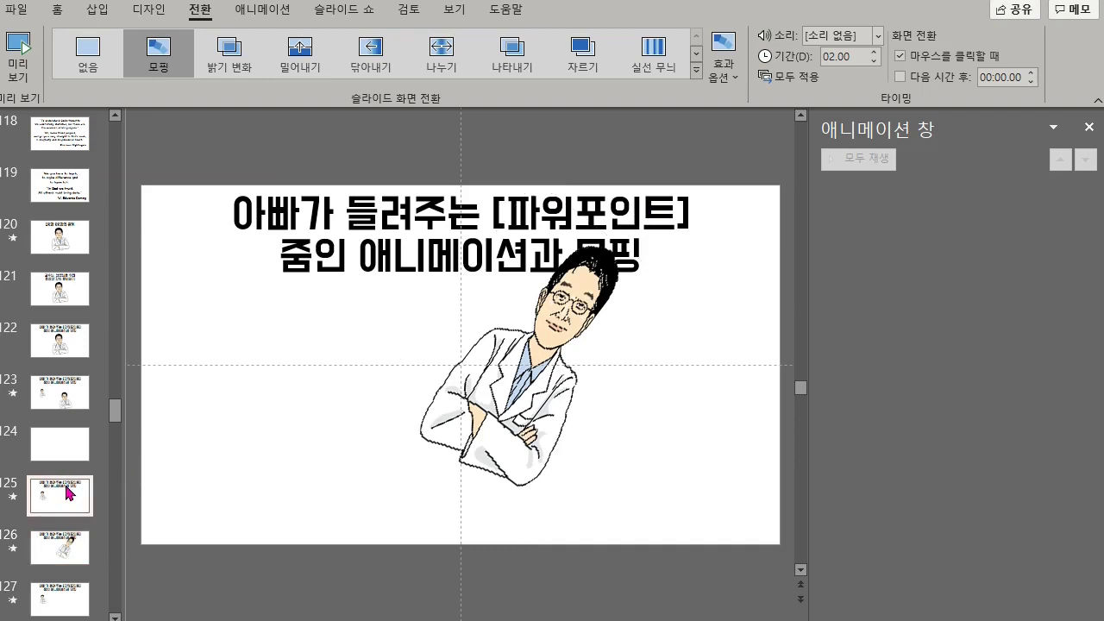
key("shift+F5")
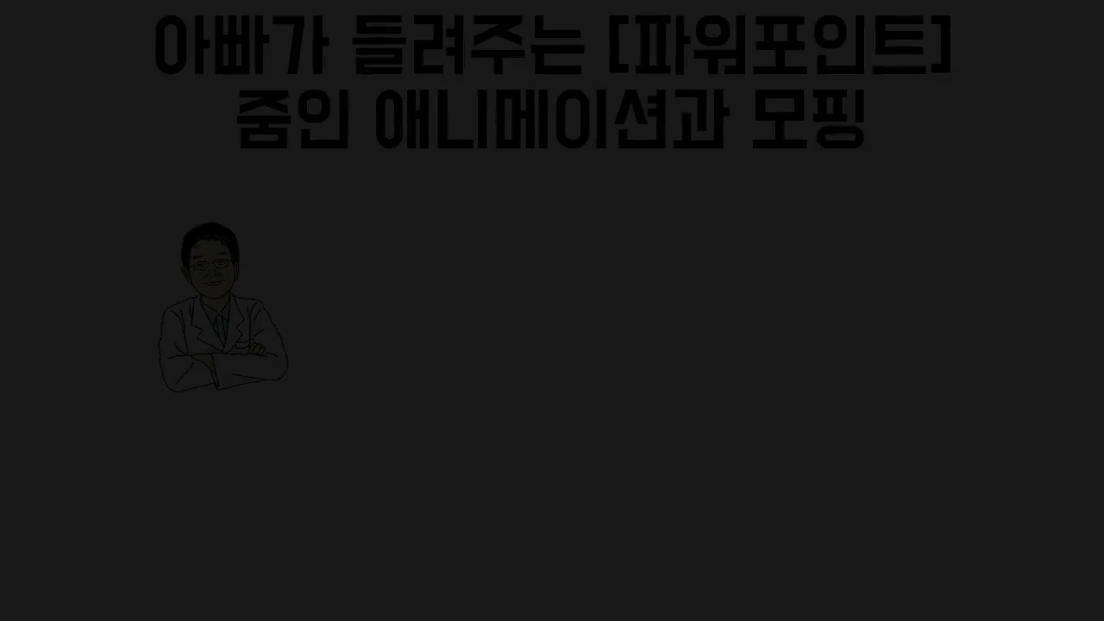
key("Return")
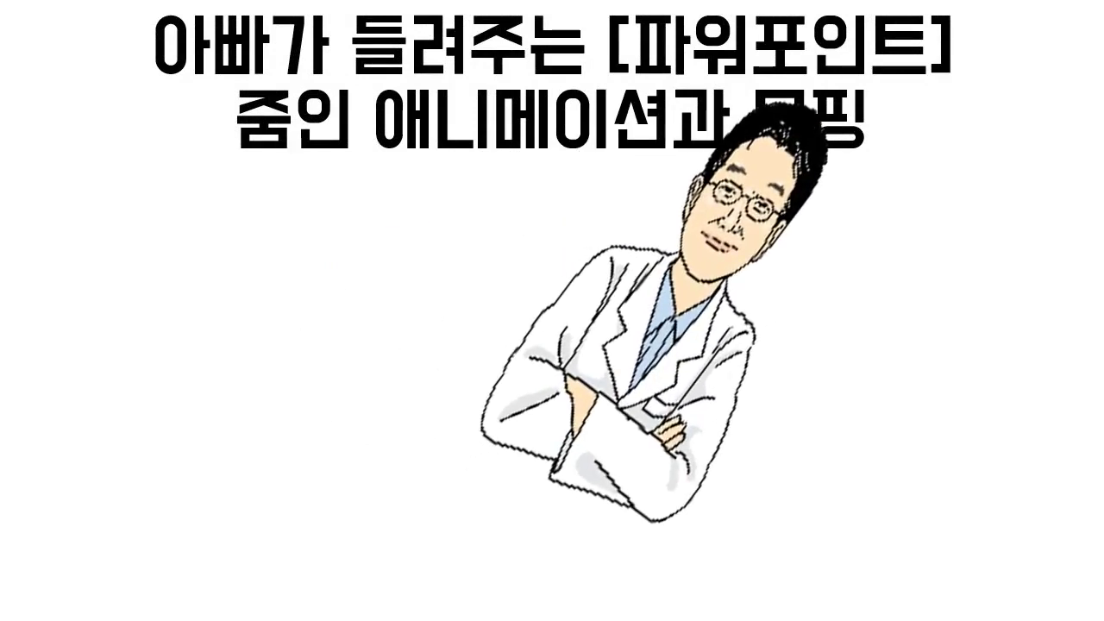
key("Escape")
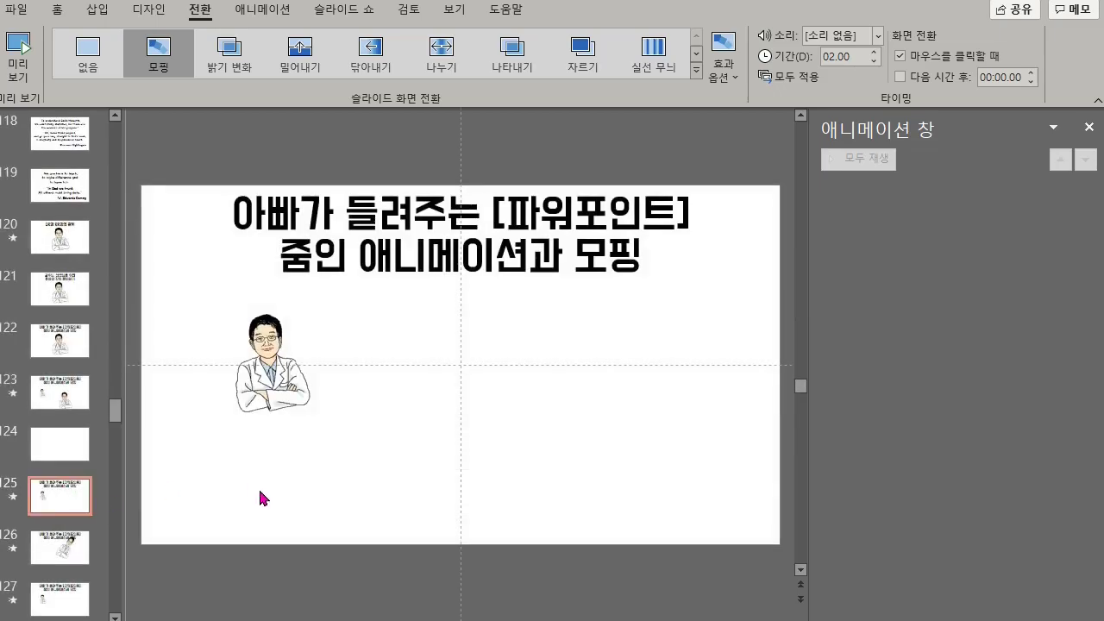
- Undo the rotation and the vertical stretch of the doctor picture on slide 126
left_click(74, 556)
left_click(502, 425)
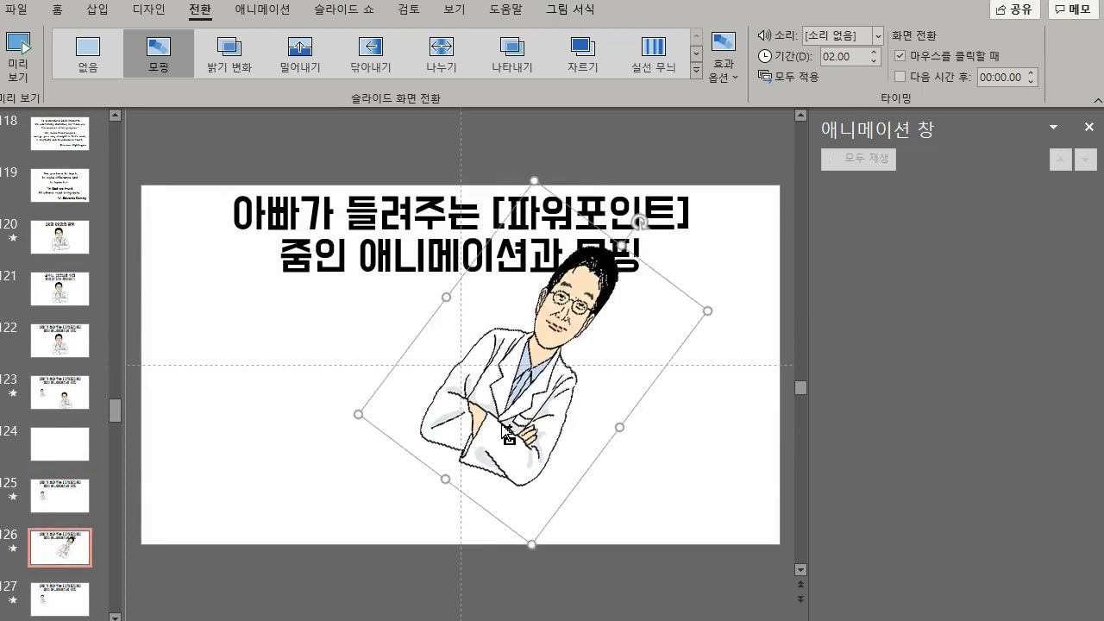
key("ctrl+z")
key("ctrl+z")
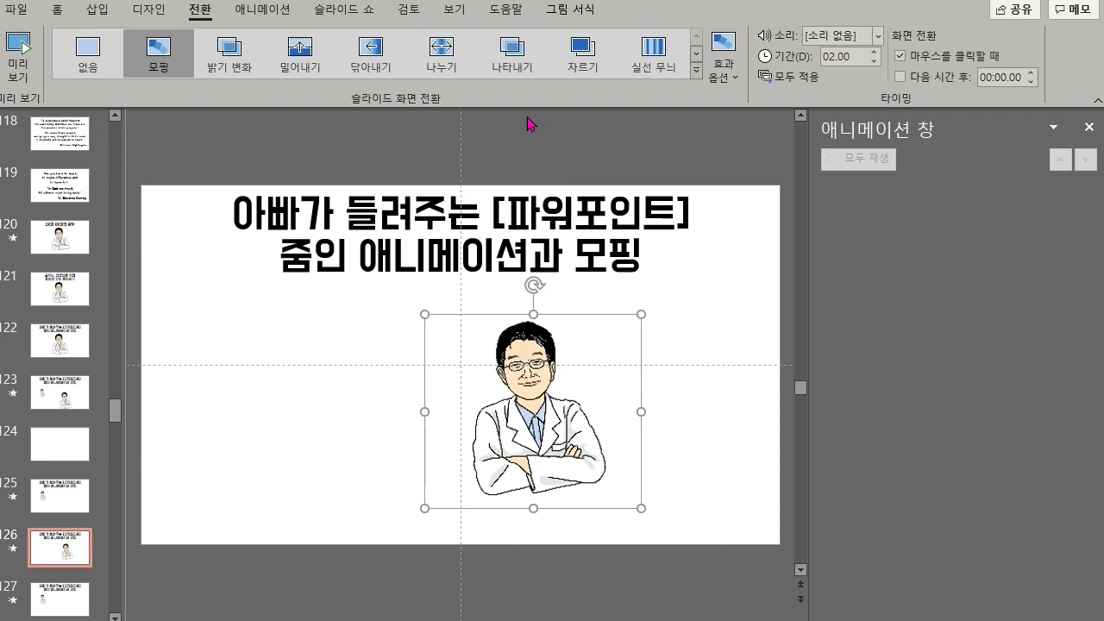
- Flip the doctor picture on slide 126 horizontally (좌우 대칭) and go back to slide 125
left_click(564, 12)
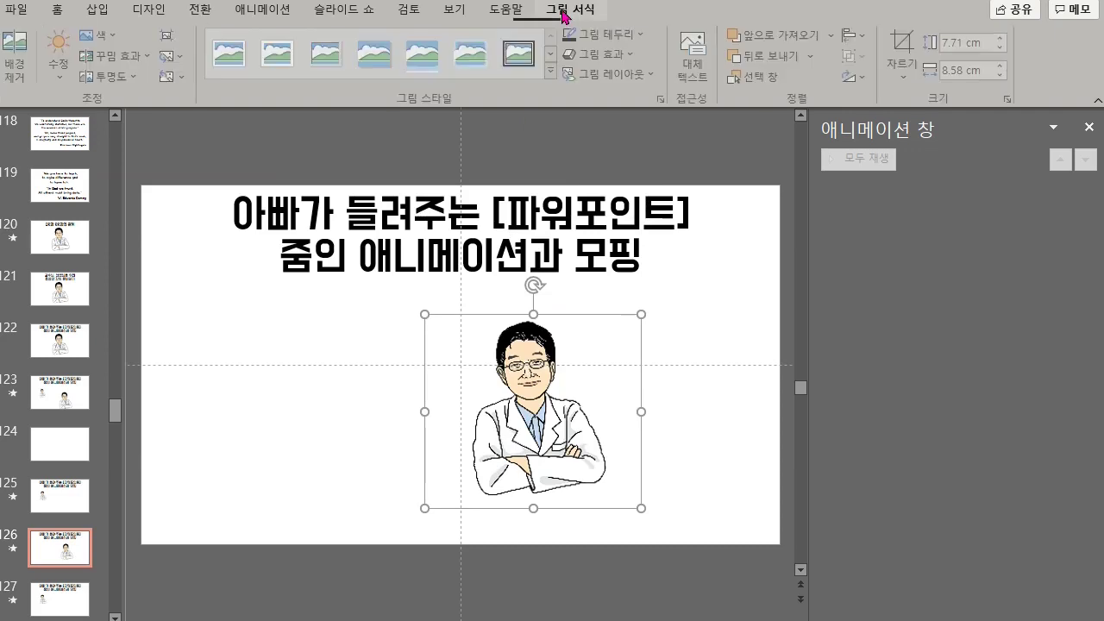
left_click(861, 79)
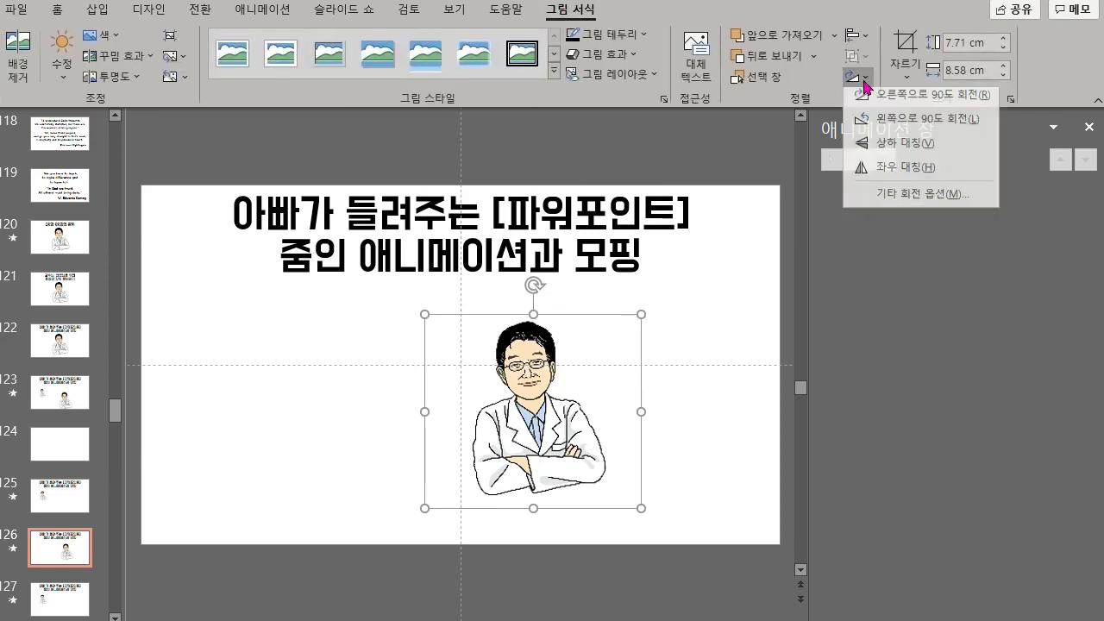
left_click(896, 173)
left_click(69, 500)
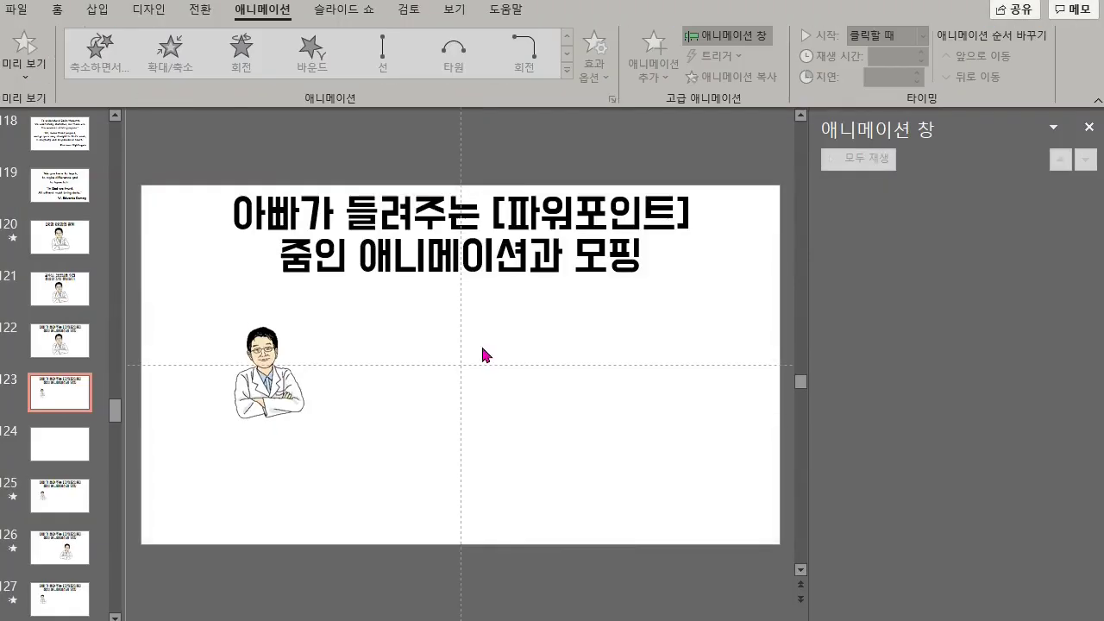
- Duplicate the doctor picture on slide 123 and place the copy in the right half of the slide
left_click(283, 380)
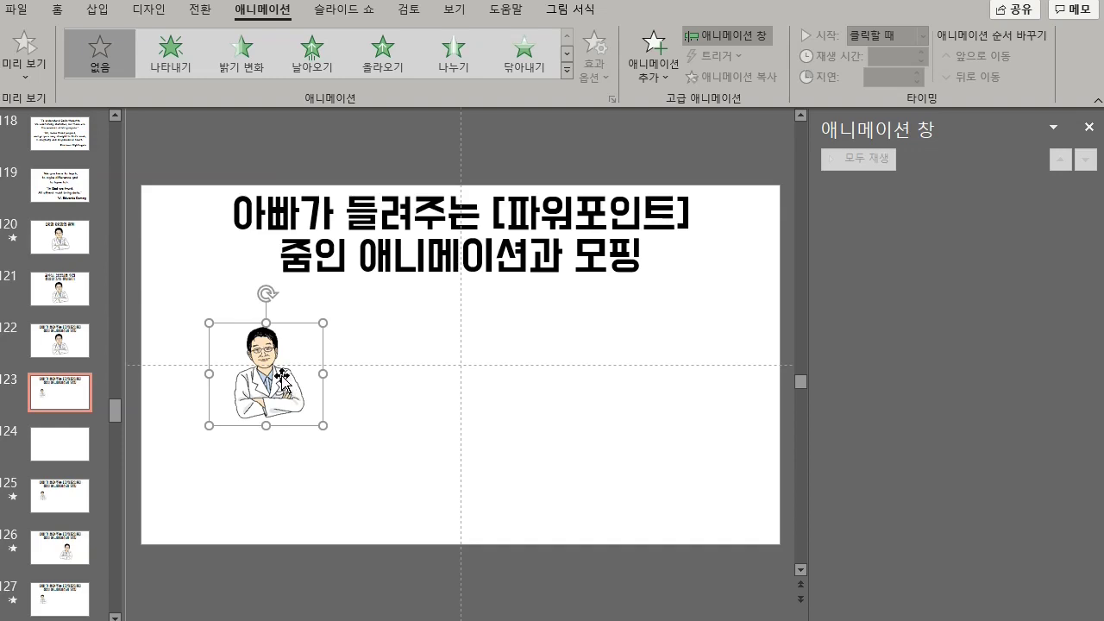
key("ctrl+d")
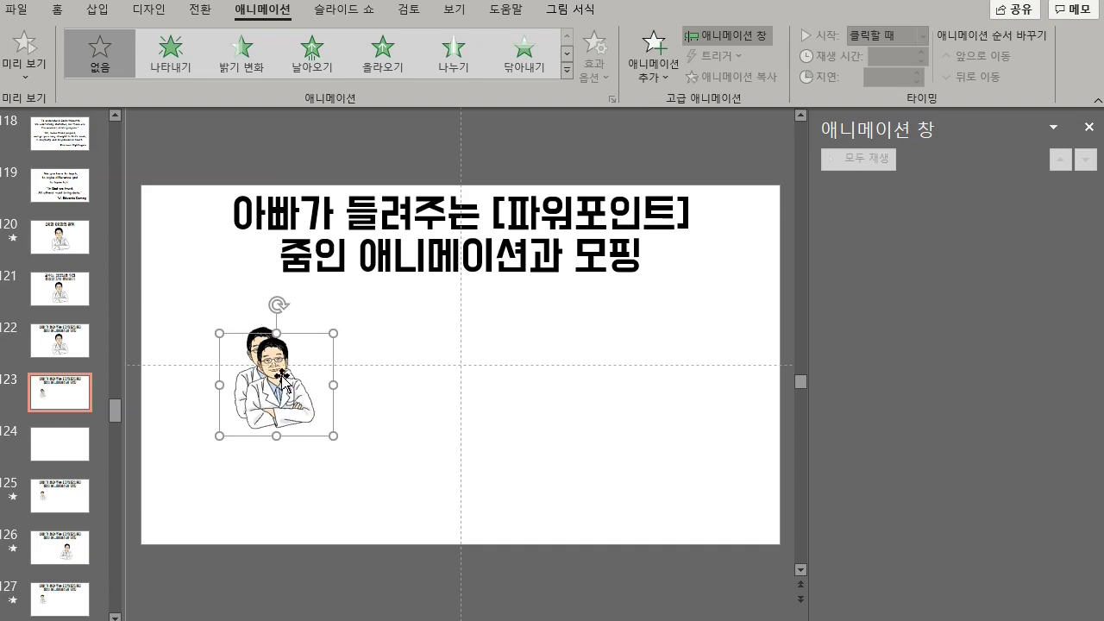
left_click_drag(284, 382, 535, 388)
- Turn off scaling relative to original size (원래 크기에 비례하여) for the copied doctor picture and scale it to 200%
double_click(535, 390)
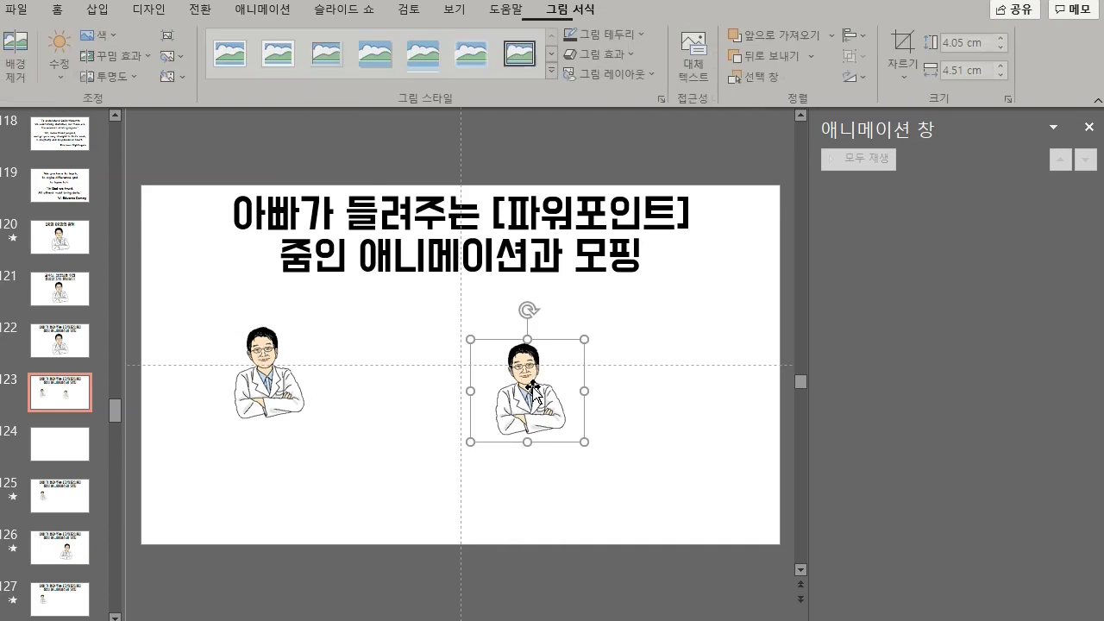
left_click(1009, 101)
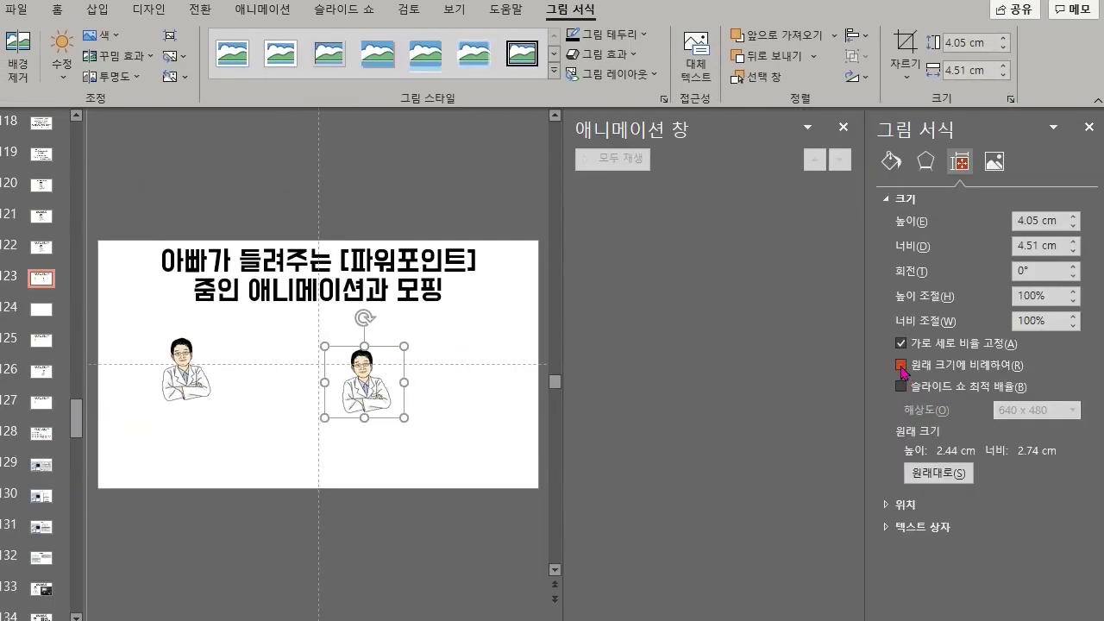
left_click(1053, 295)
type("2")
key("Return")
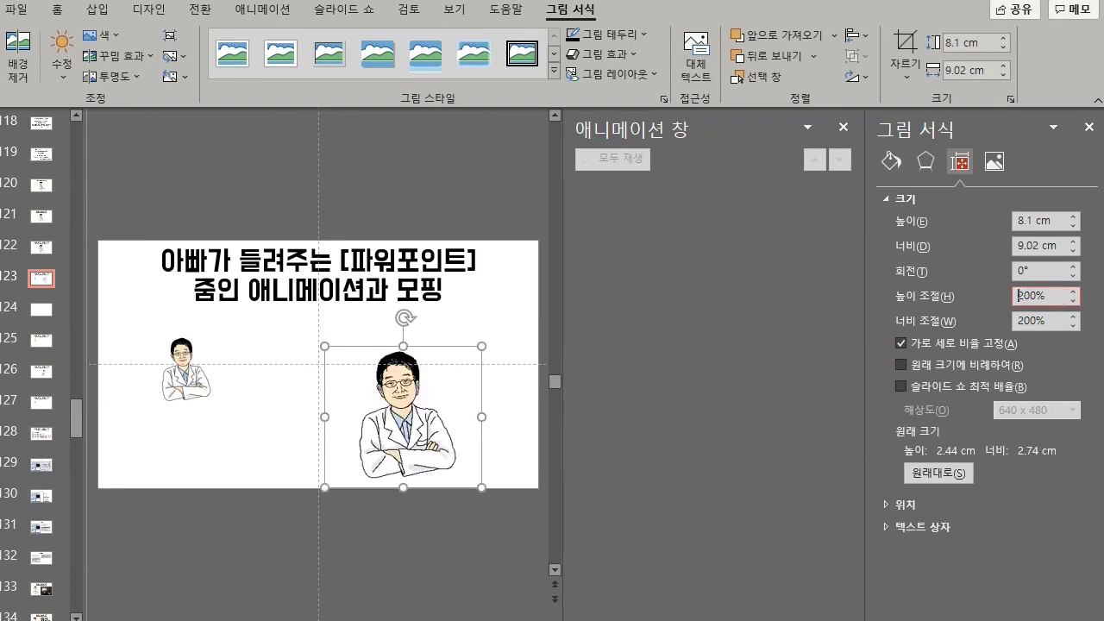
- Apply the 회전 (Turn) motion path animation to both the small and the enlarged doctor pictures
left_click(190, 380)
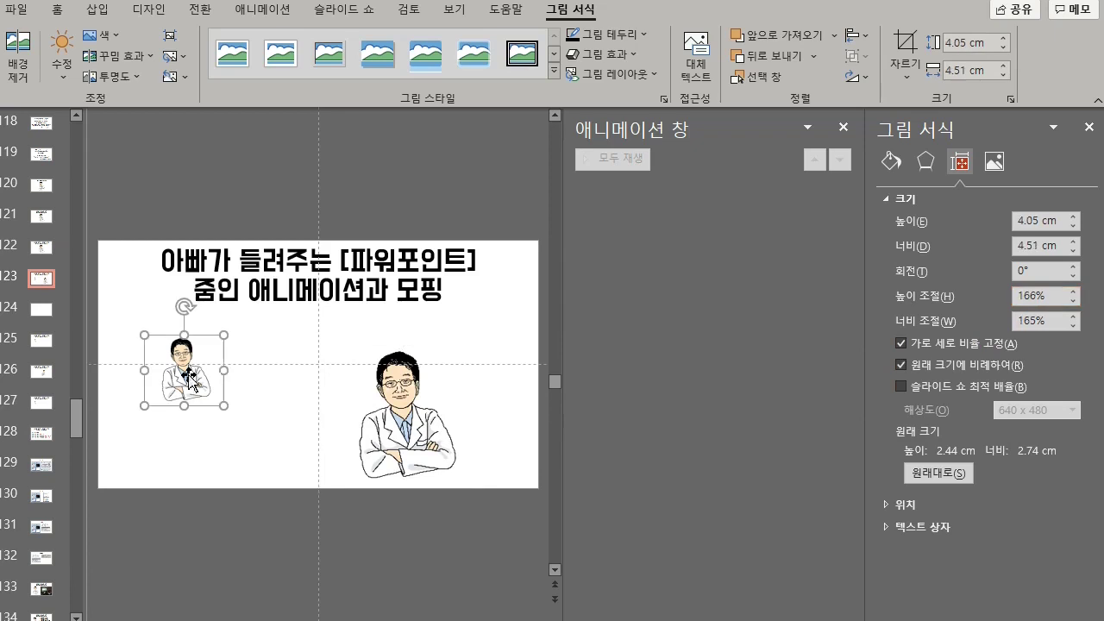
left_click(391, 429, "shift")
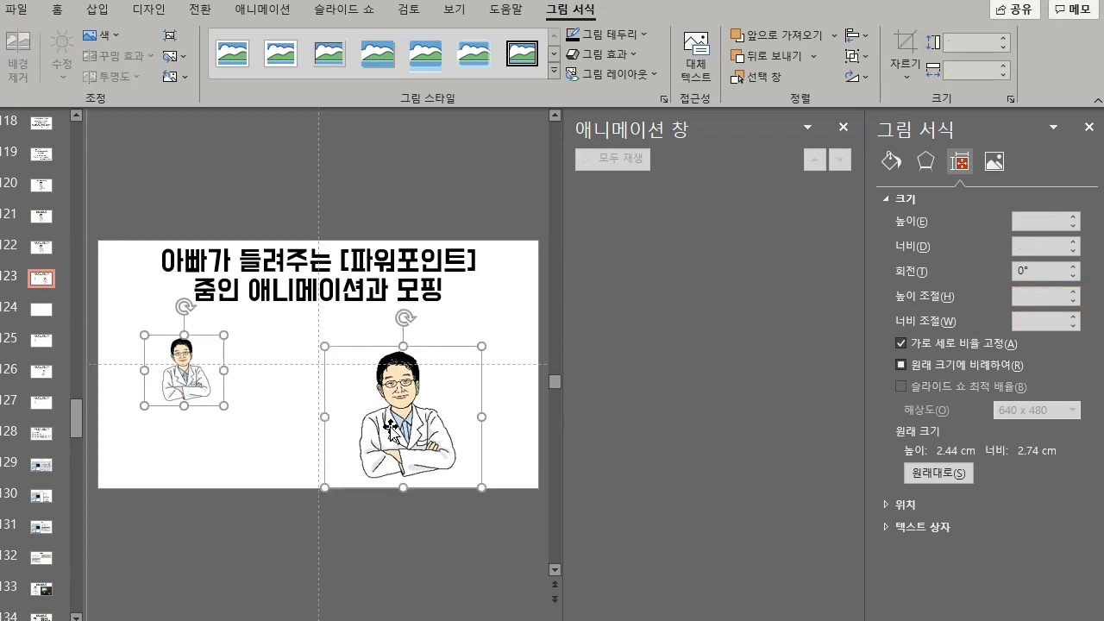
left_click(265, 13)
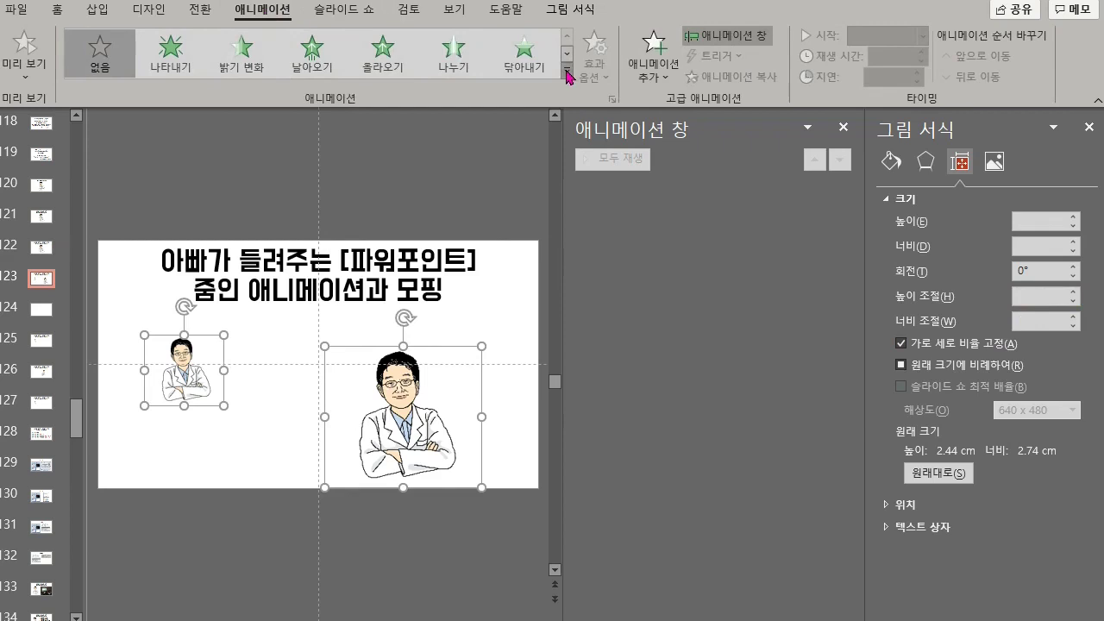
left_click(562, 70)
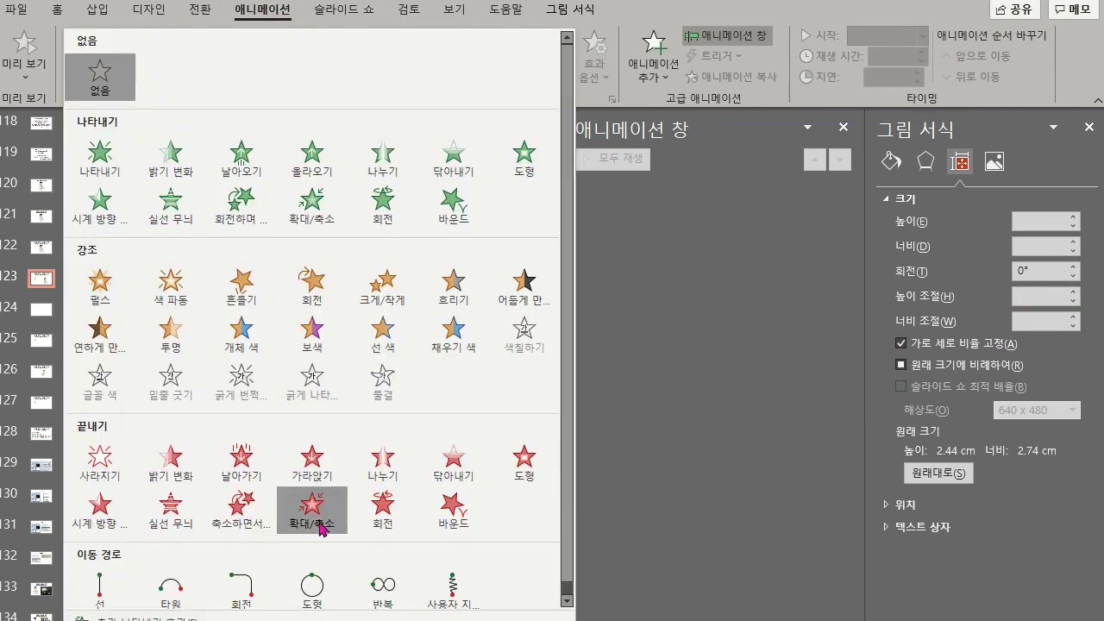
left_click(567, 601)
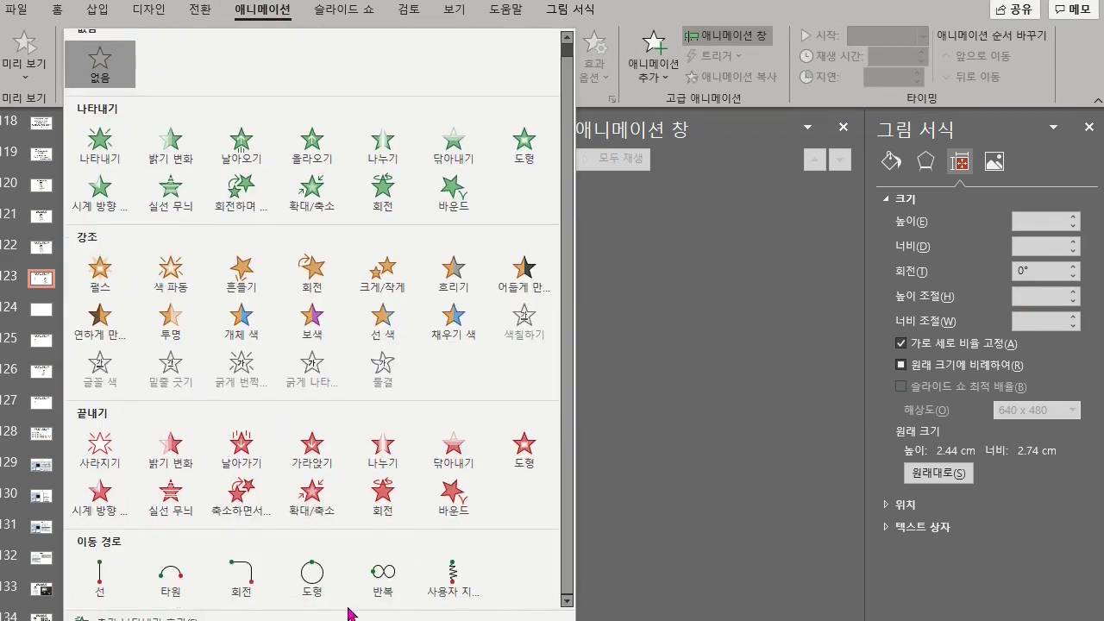
left_click(243, 580)
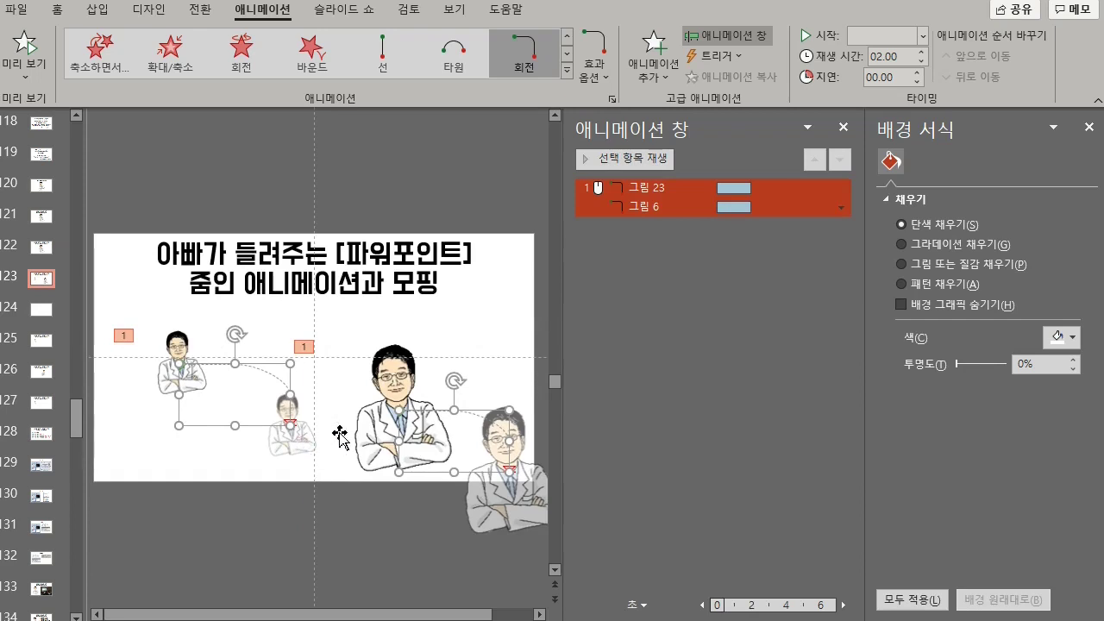
- Stretch the motion paths so the small picture's path ends on the large doctor, and close the background format pane
left_click_drag(290, 424, 397, 409)
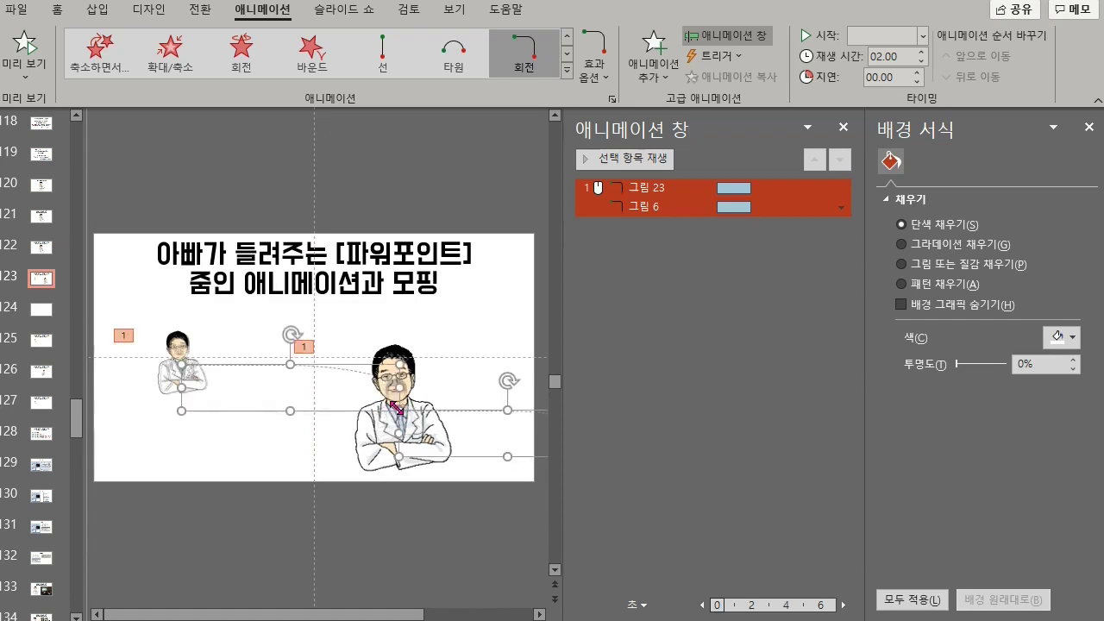
scroll(463, 289, "up", 3)
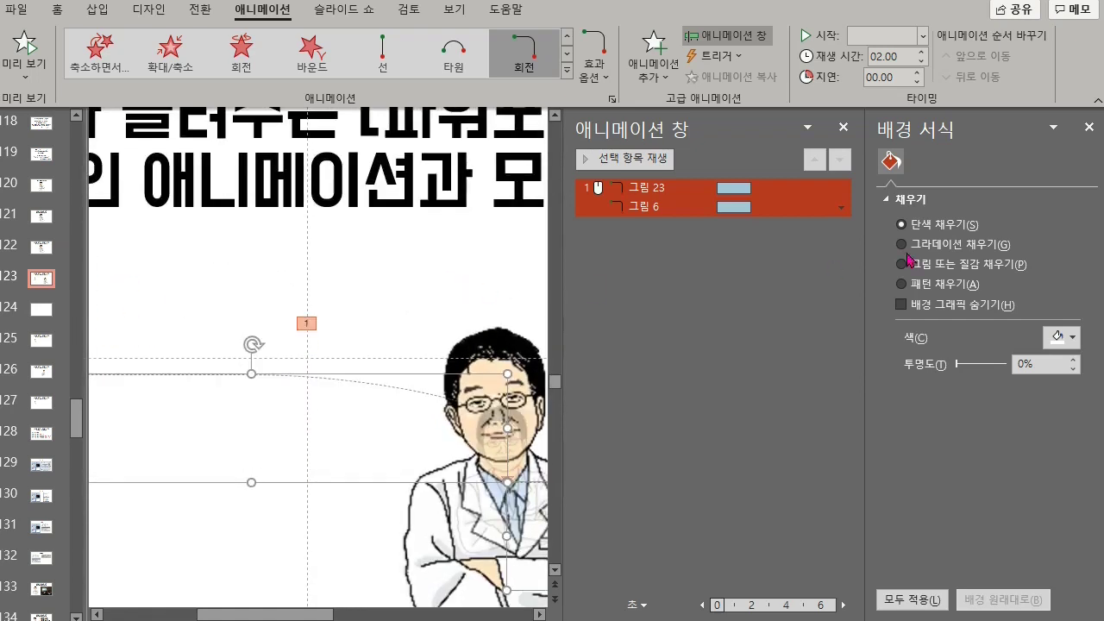
left_click(1089, 127)
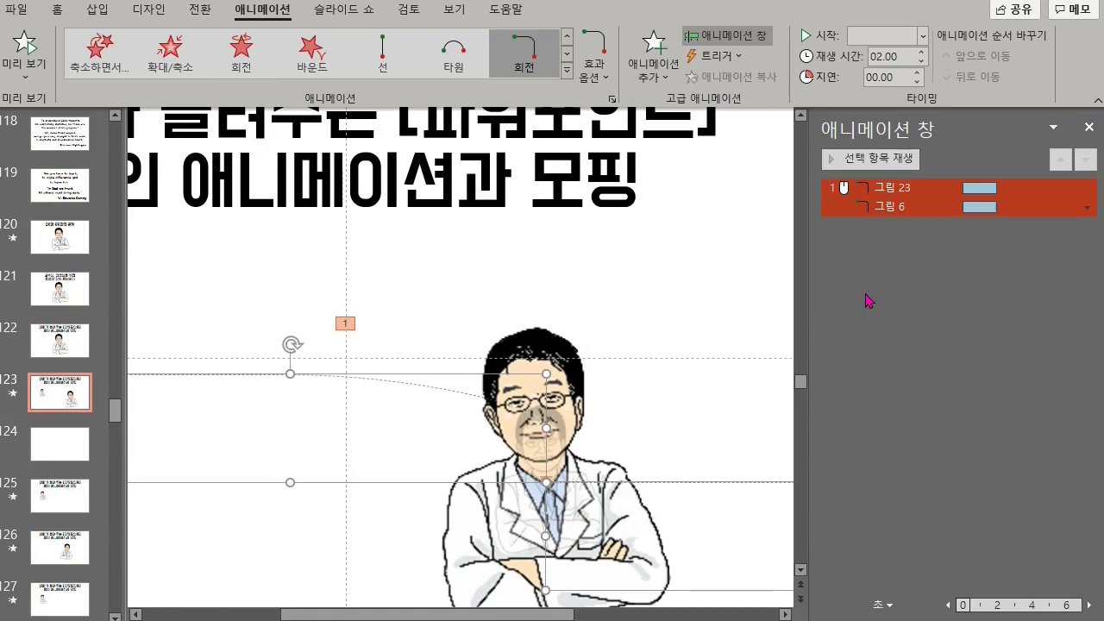